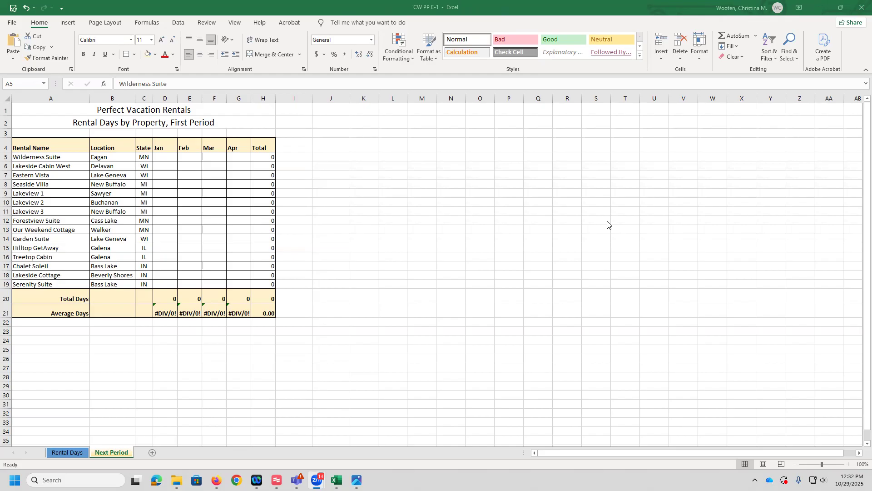
# Step: On the Rental Days sheet, change Wilderness Suite's February rental days in cell E5 to 6
pyautogui.click(69, 453)
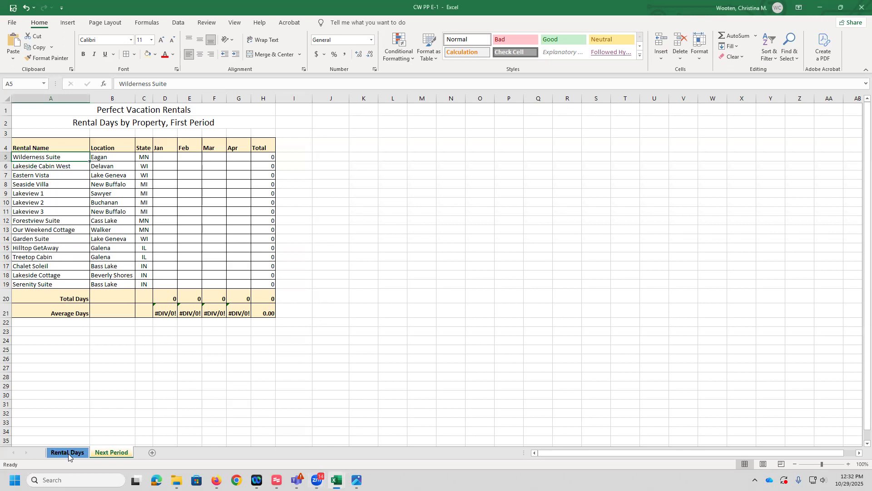
pyautogui.click(67, 452)
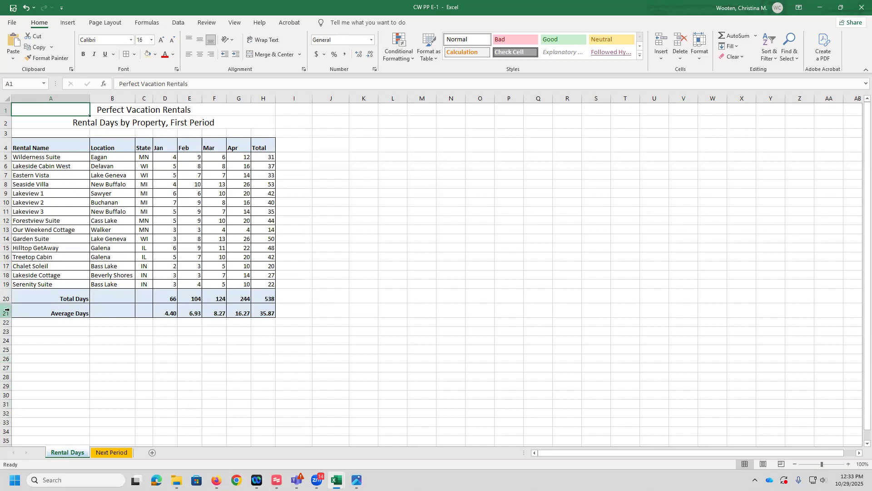
pyautogui.click(17, 83)
pyautogui.write('D5')
pyautogui.press('Return')
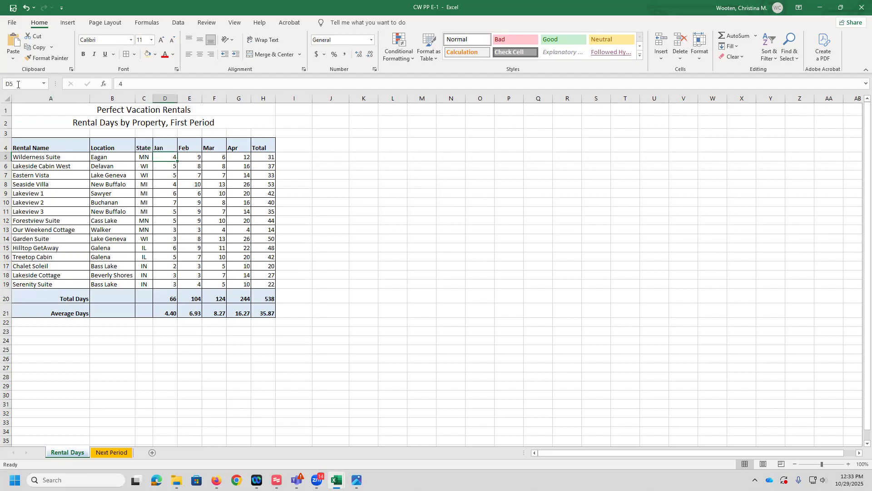
pyautogui.press('Right')
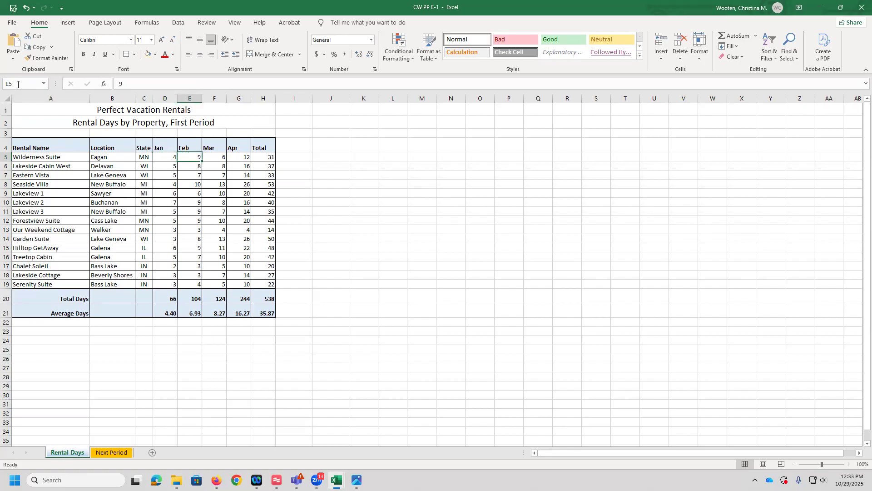
pyautogui.write('6')
pyautogui.press('Return')
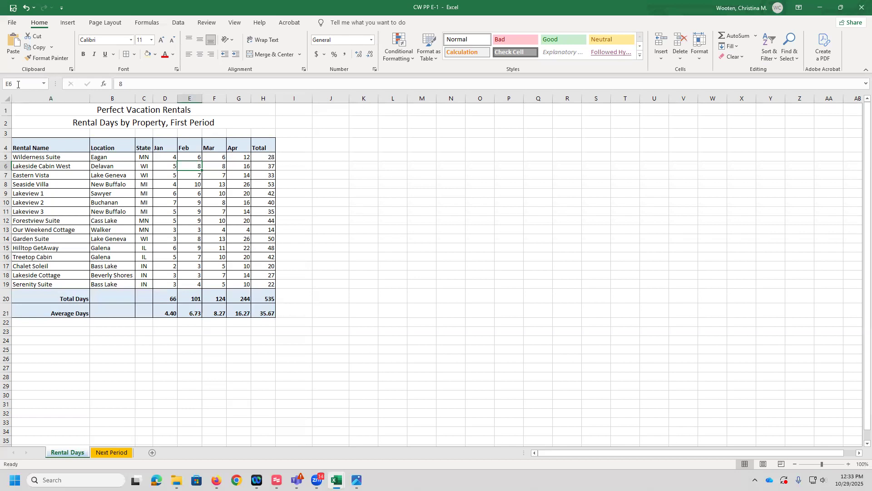
# Step: Select the range A8:C8 using Go To
pyautogui.press('F5')
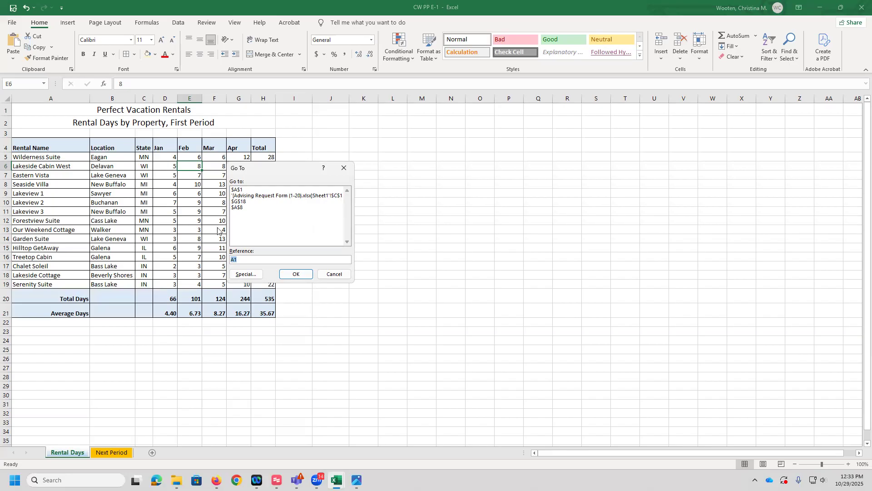
pyautogui.click(236, 258)
pyautogui.press('BackSpace')
pyautogui.press('BackSpace')
pyautogui.write('a8:c')
pyautogui.press('Return')
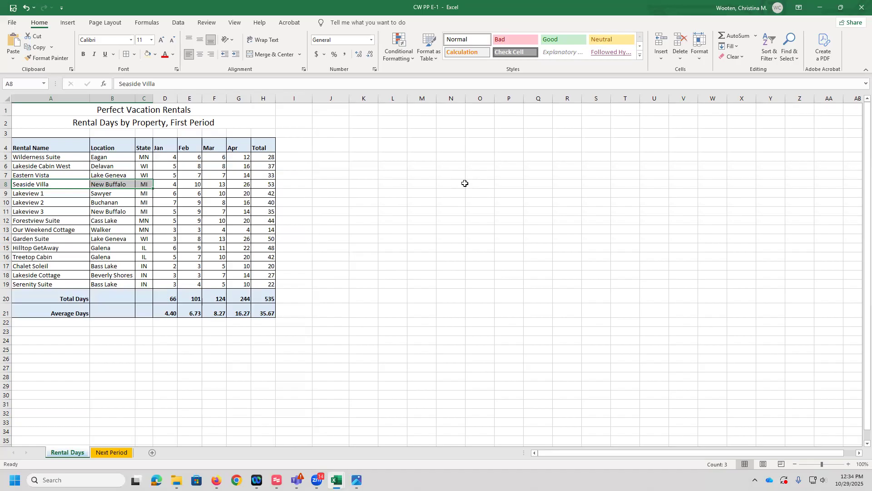
# Step: Search the whole sheet for 33 with Find All
pyautogui.click(34, 158)
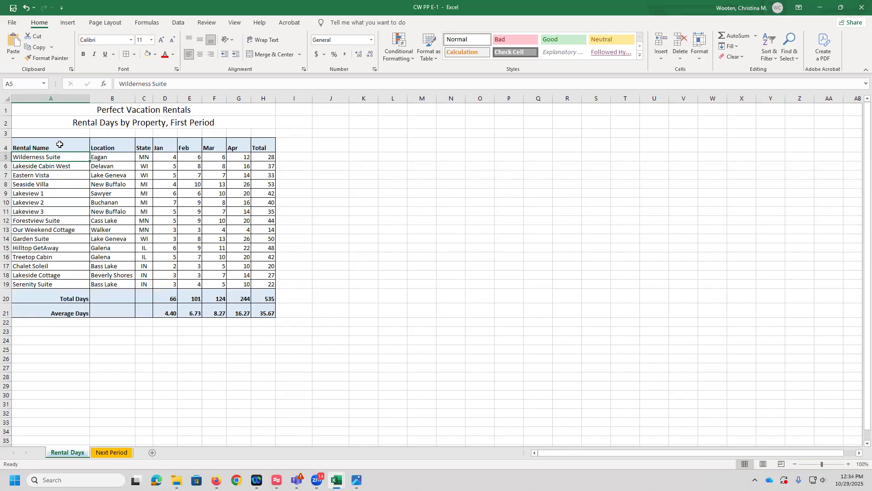
pyautogui.click(795, 61)
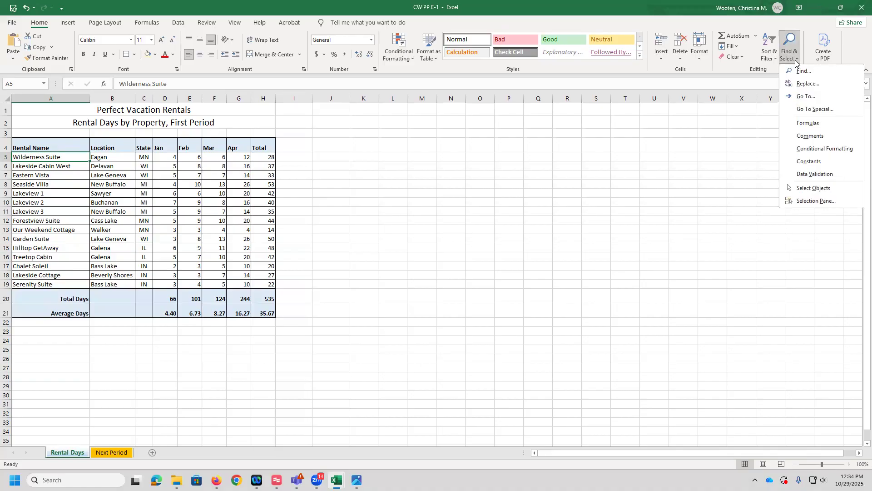
pyautogui.click(812, 71)
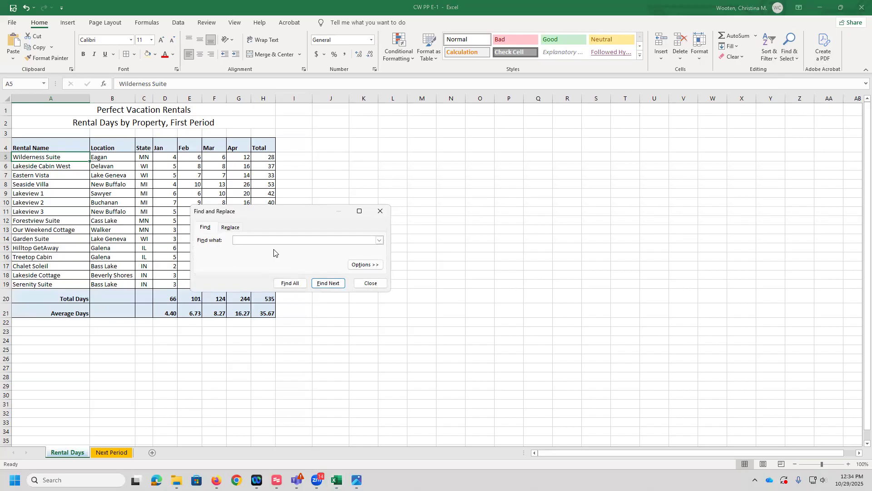
pyautogui.write('33')
pyautogui.click(366, 268)
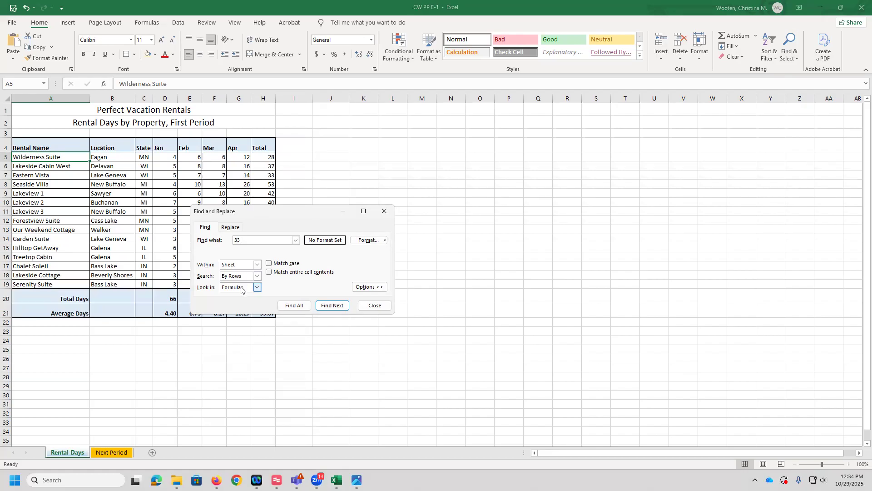
pyautogui.click(294, 306)
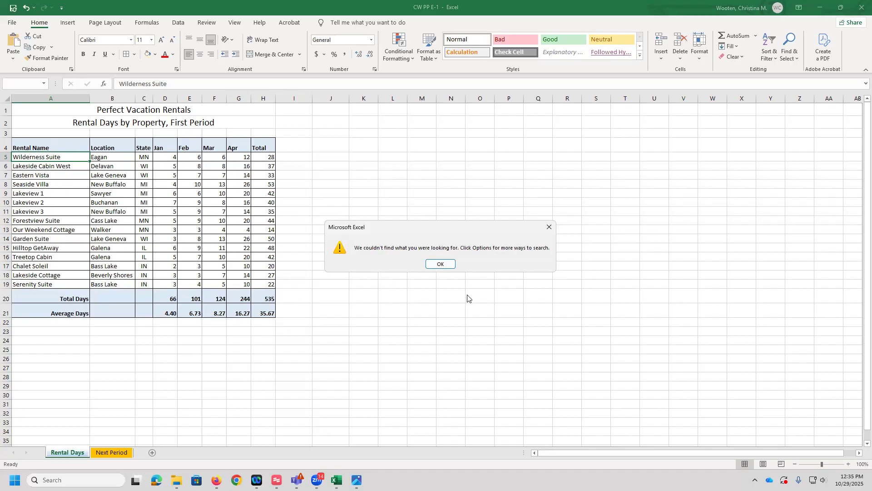
pyautogui.click(442, 266)
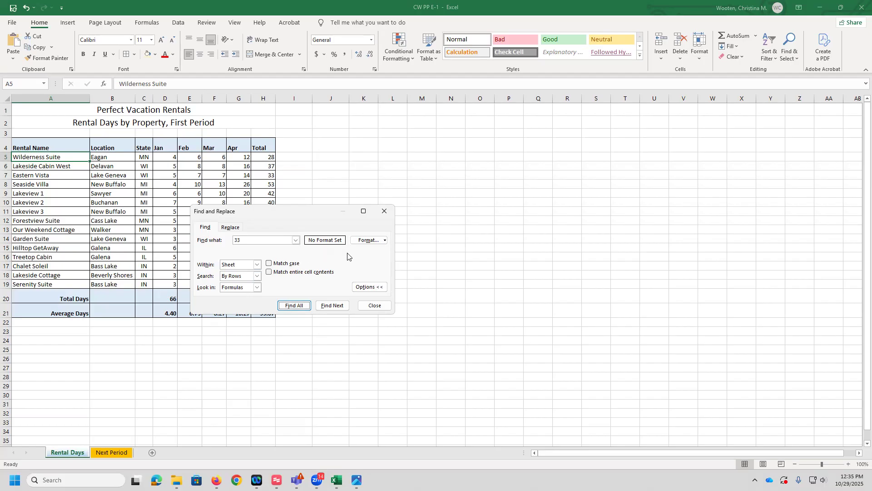
# Step: Search for 33 again, looking in values instead of formulas
pyautogui.click(257, 288)
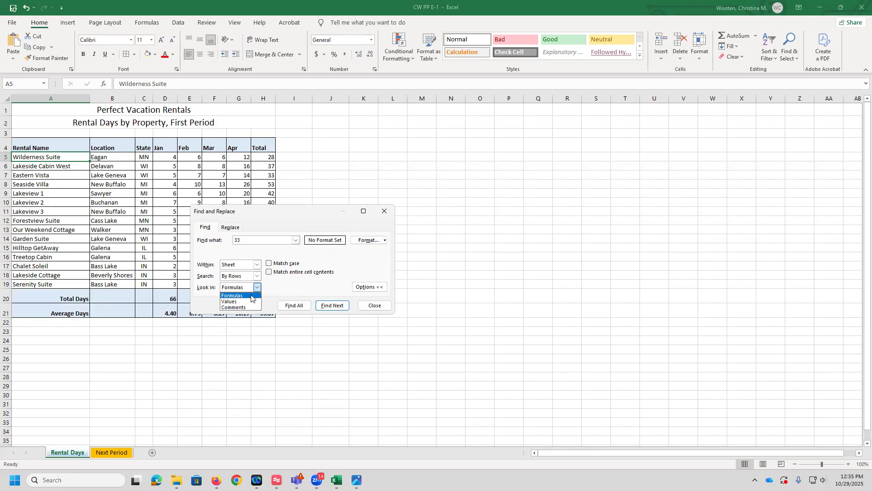
pyautogui.click(237, 301)
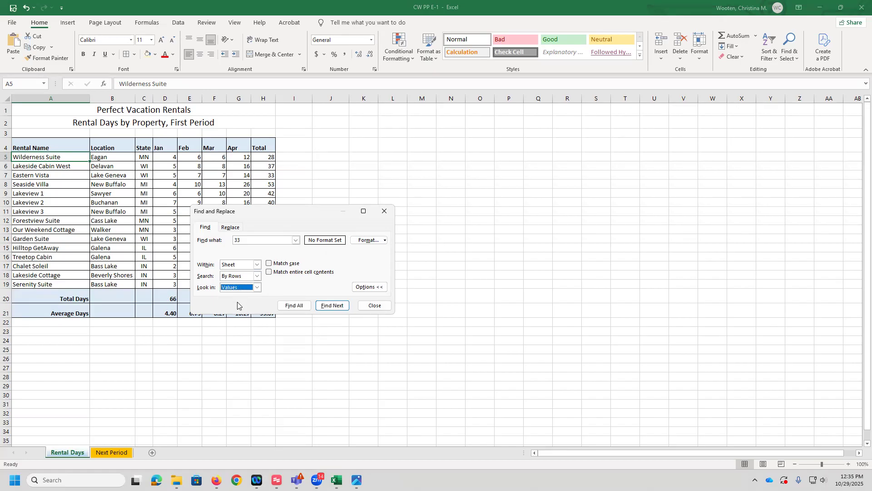
pyautogui.click(299, 306)
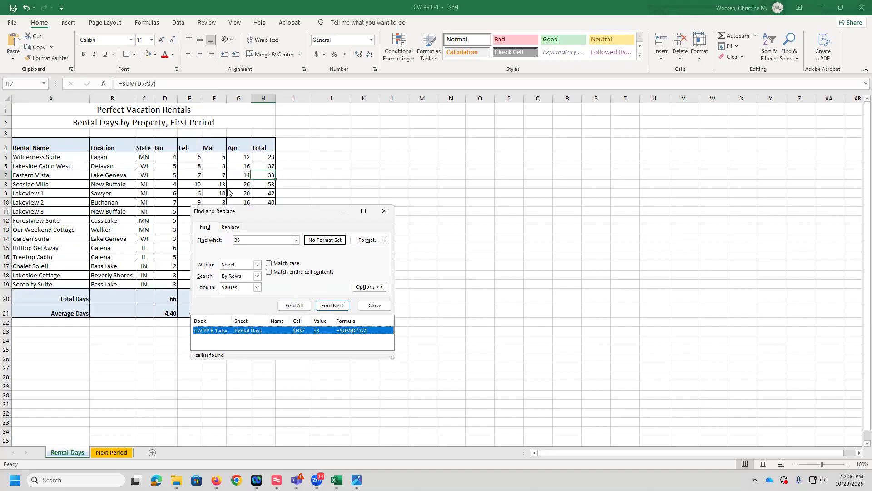
pyautogui.moveTo(269, 213); pyautogui.dragTo(383, 166)
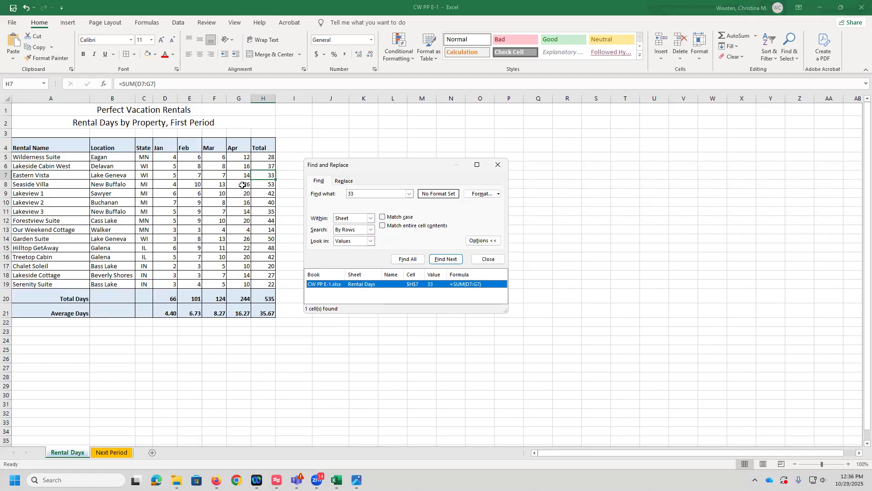
# Step: Set April rental days to 10 for Wilderness Suite and to 8 for Eastern Vista
pyautogui.click(240, 158)
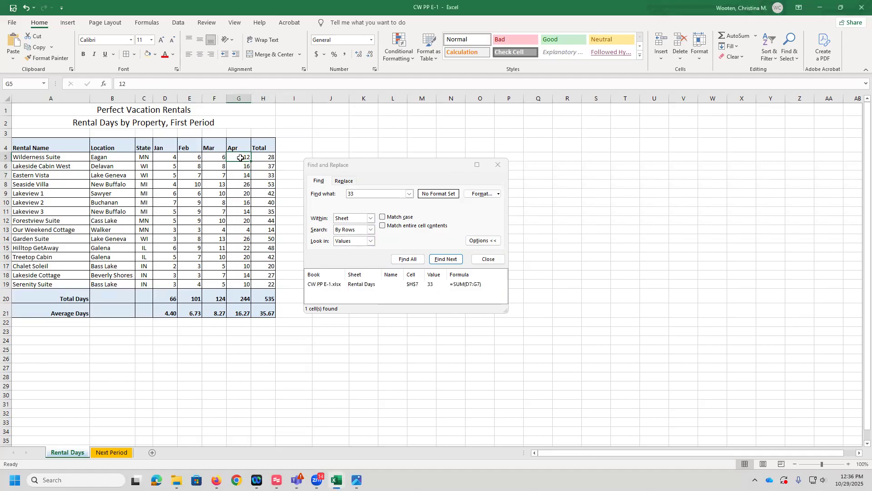
pyautogui.write('10')
pyautogui.press('Return')
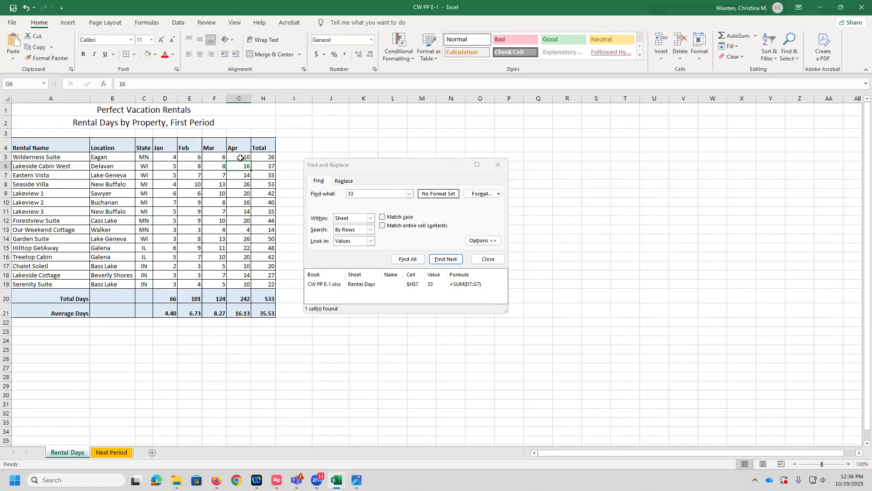
pyautogui.press('Return')
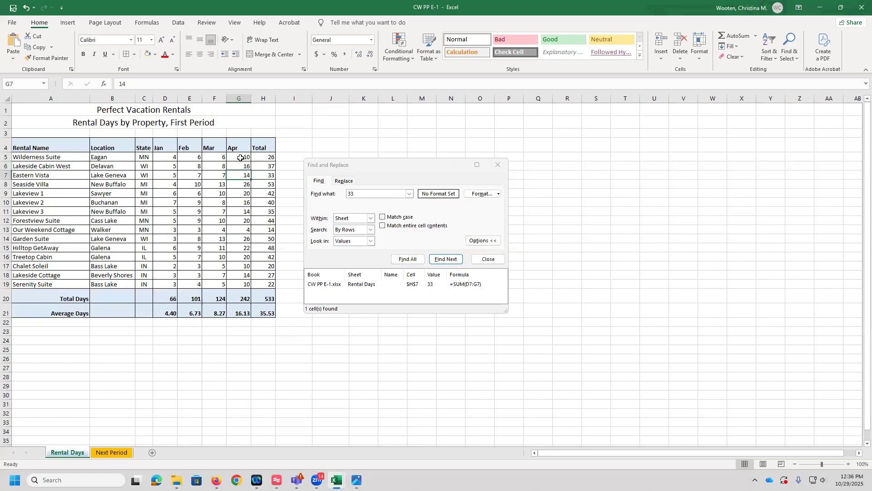
pyautogui.write('8')
pyautogui.press('Return')
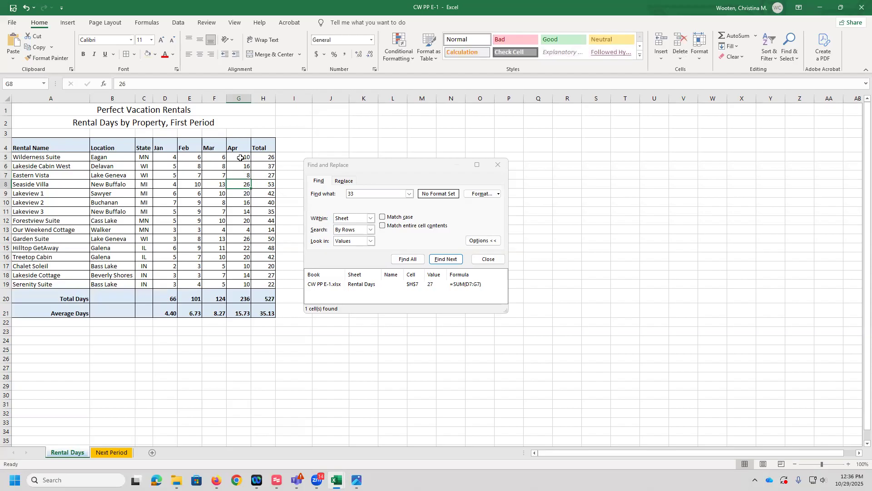
# Step: Search again for 33 and close the Find and Replace dialog
pyautogui.click(402, 260)
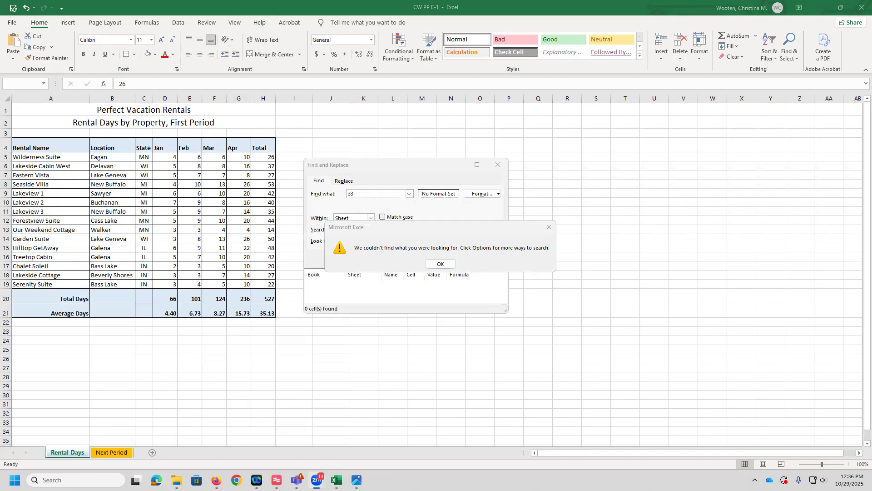
pyautogui.press('Return')
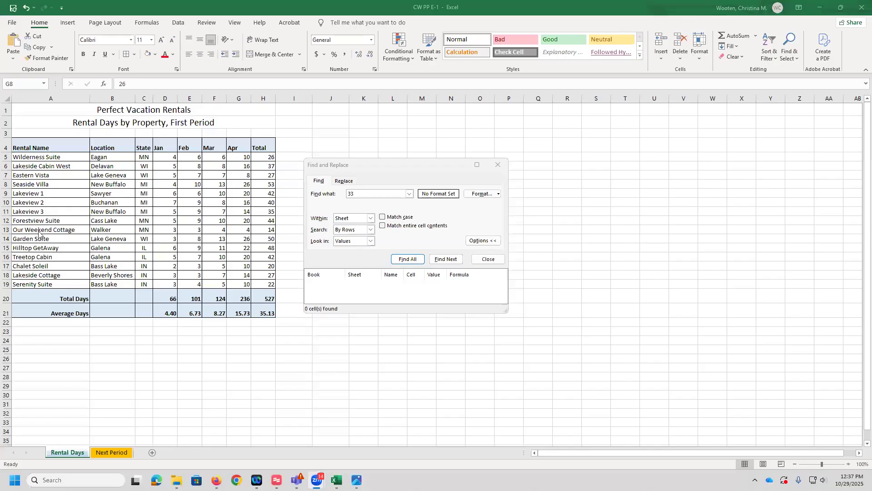
pyautogui.click(237, 175)
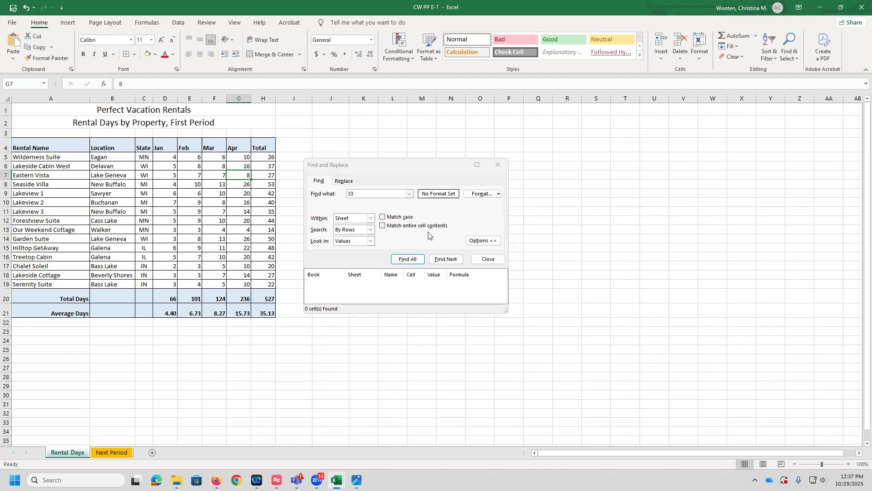
pyautogui.click(487, 259)
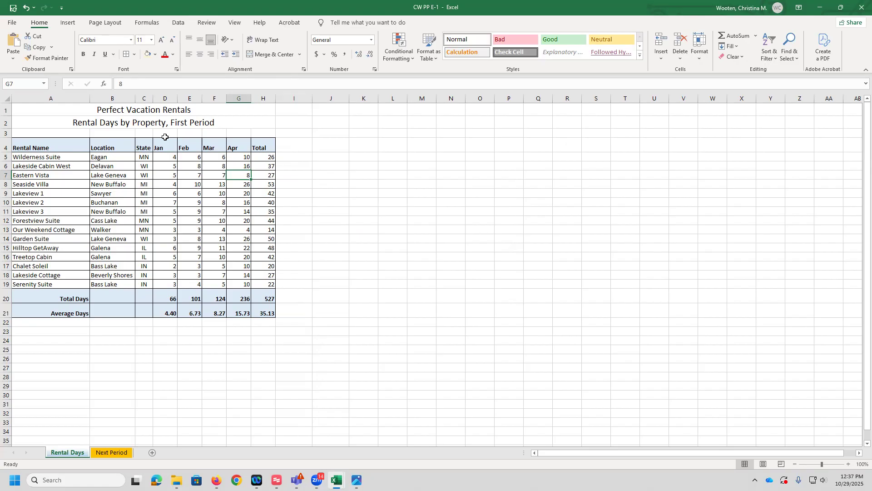
# Step: In the workbook's info properties, set the Title to PP Excel 1-3 and the Status to Draft
pyautogui.click(16, 24)
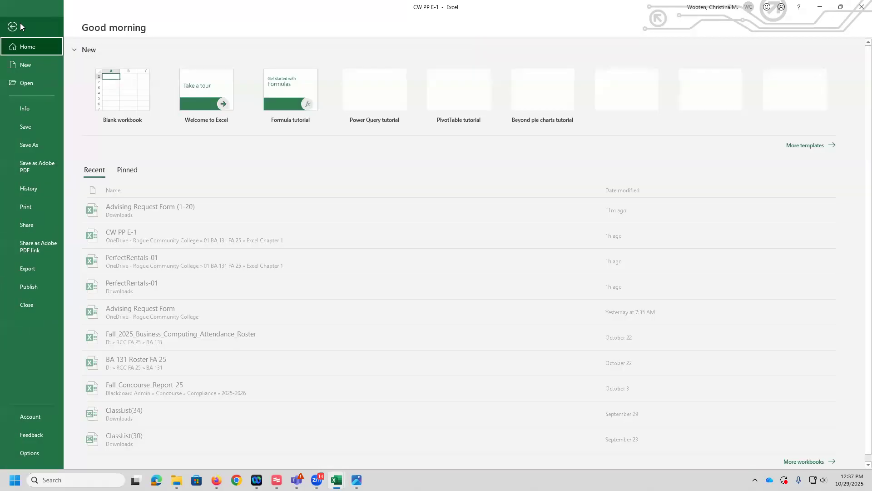
pyautogui.click(15, 28)
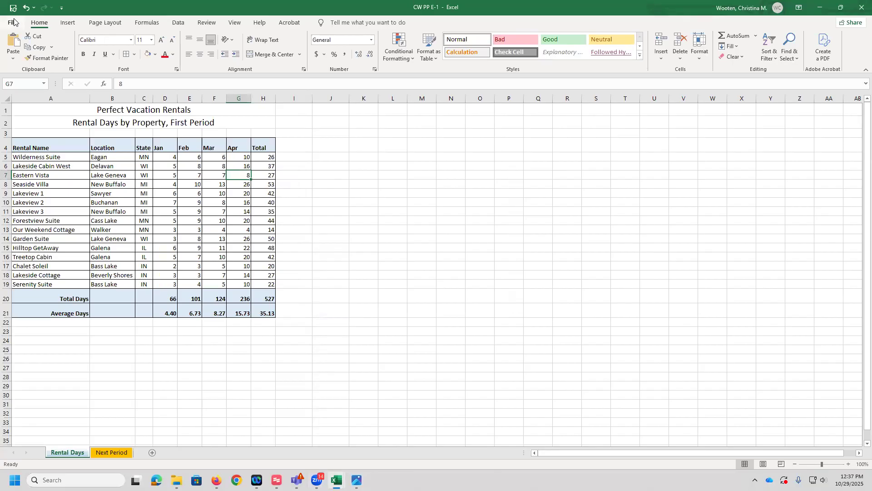
pyautogui.click(14, 22)
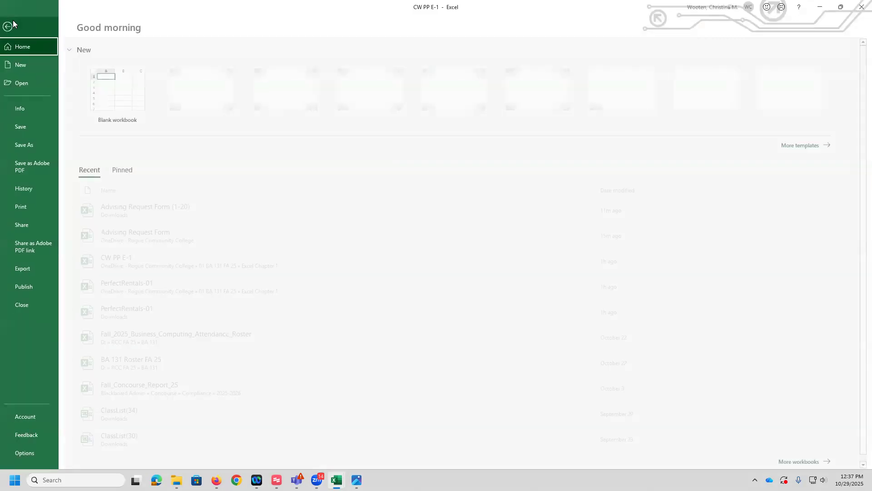
pyautogui.click(29, 108)
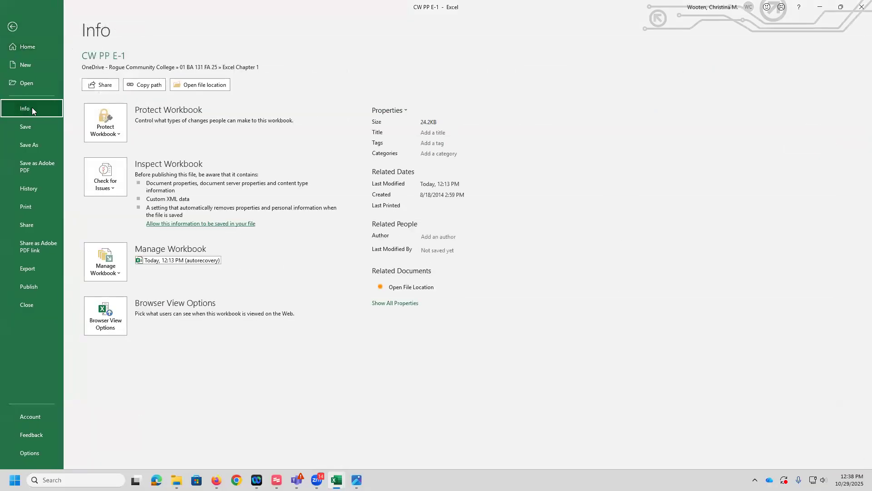
pyautogui.click(398, 305)
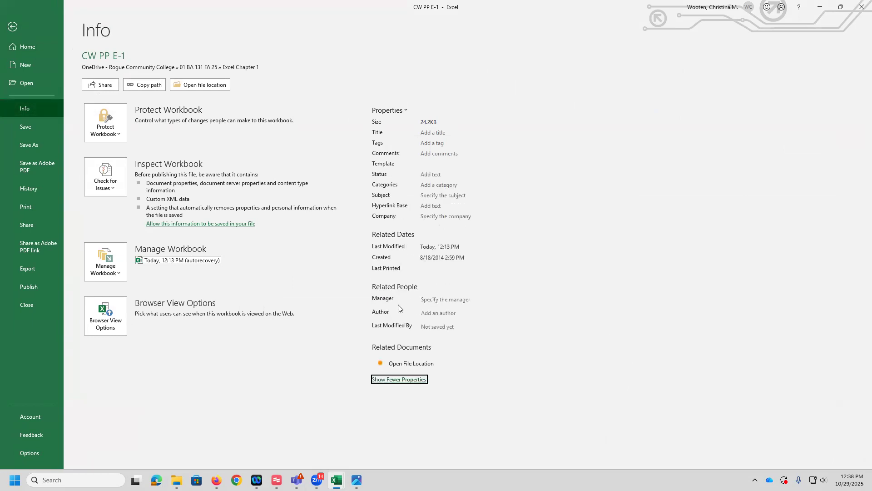
pyautogui.click(432, 133)
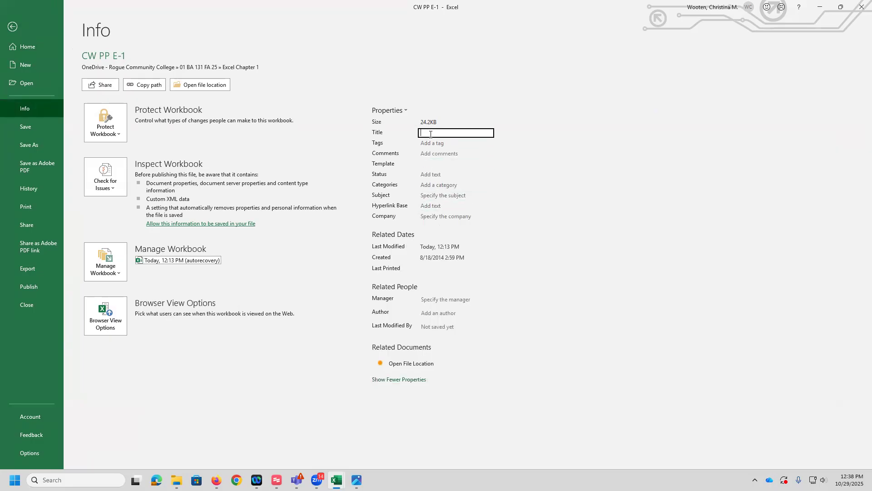
pyautogui.write('PP Excel 1-3')
pyautogui.click(442, 175)
pyautogui.write('Draft')
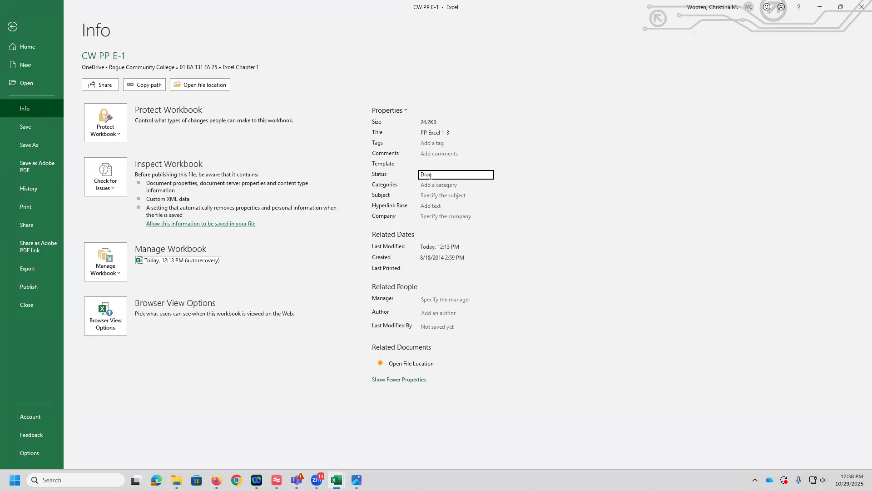
# Step: Set the workbook's Subject property to Rental days by property and return to the worksheet
pyautogui.click(432, 196)
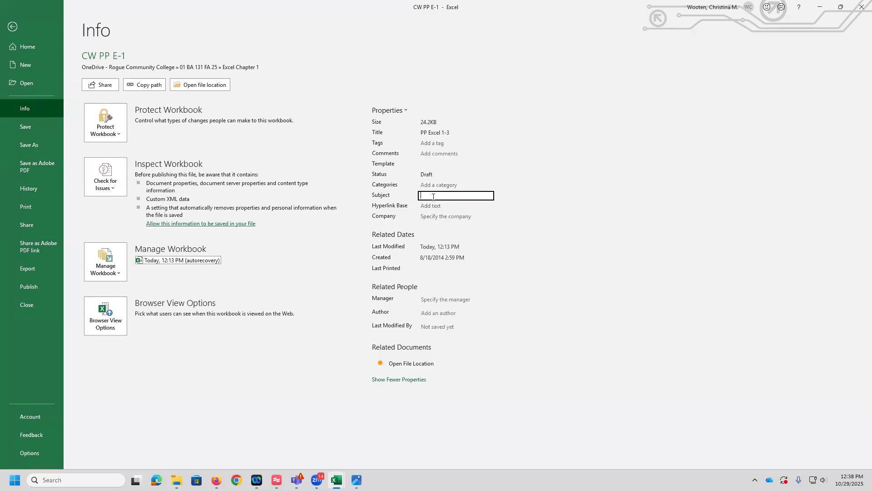
pyautogui.write('ren')
pyautogui.press('BackSpace')
pyautogui.press('BackSpace')
pyautogui.press('BackSpace')
pyautogui.write('Rental days by property')
pyautogui.click(391, 381)
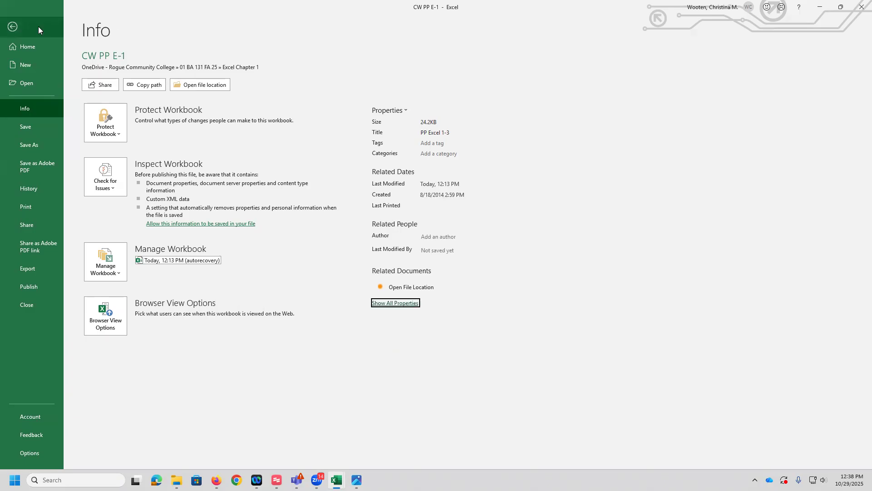
pyautogui.click(11, 27)
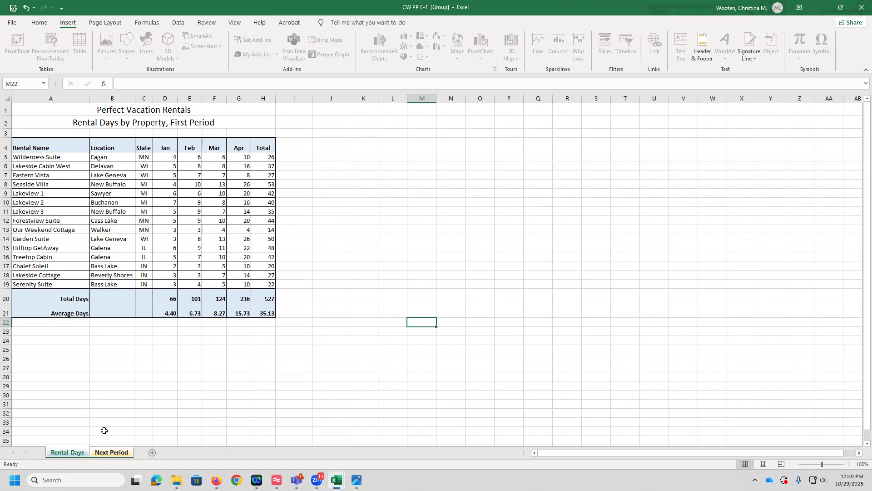
# Step: Group the Rental Days and Next Period worksheets together
pyautogui.click(114, 452)
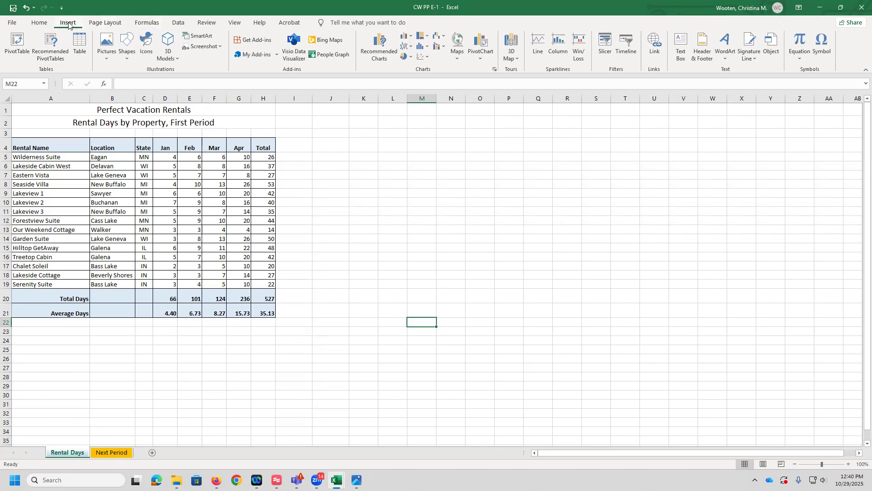
pyautogui.click(169, 387)
pyautogui.click(59, 441)
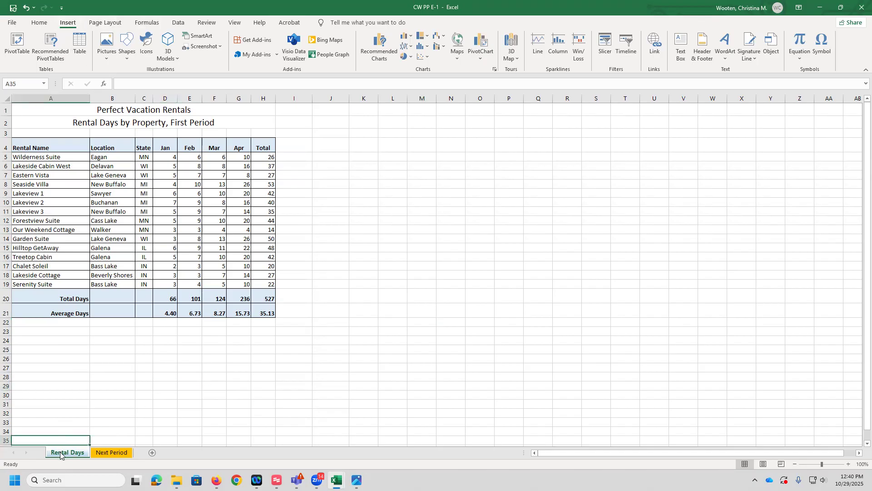
pyautogui.keyDown('ctrl'); pyautogui.click(111, 452); pyautogui.keyUp('ctrl')
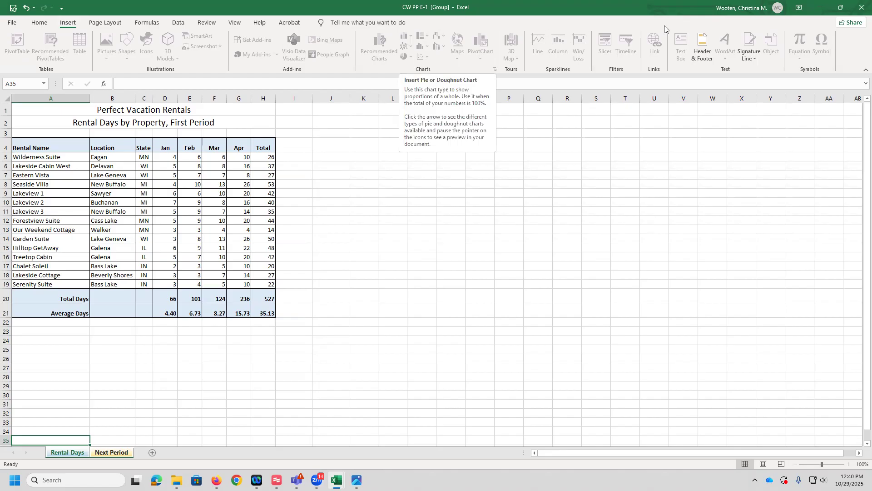
# Step: Insert the sheet name into the right section of the page header
pyautogui.click(700, 41)
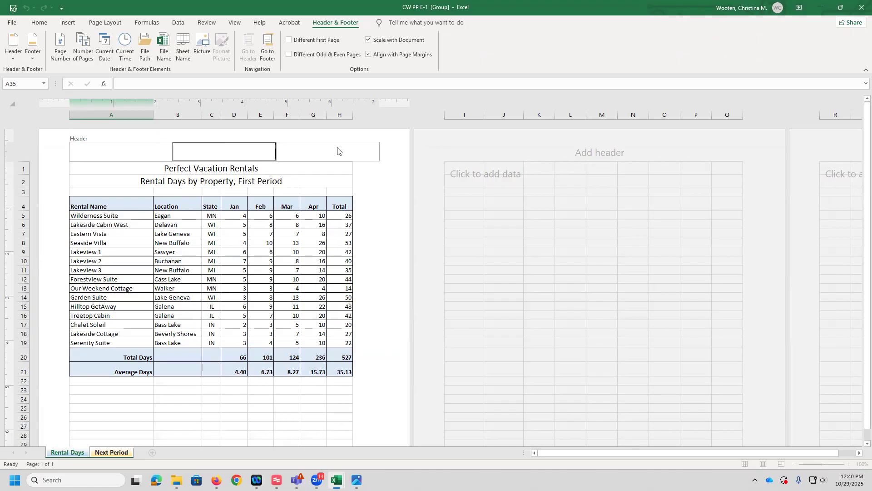
pyautogui.click(321, 155)
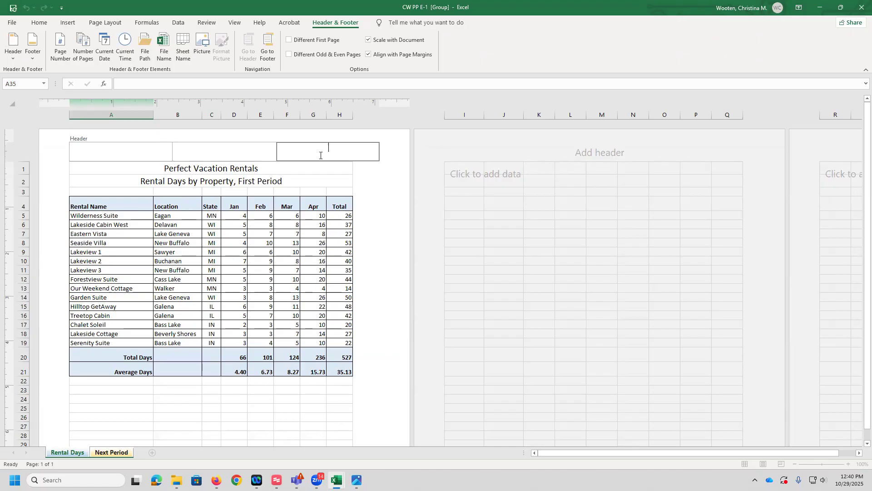
pyautogui.click(129, 154)
pyautogui.click(199, 155)
pyautogui.click(352, 152)
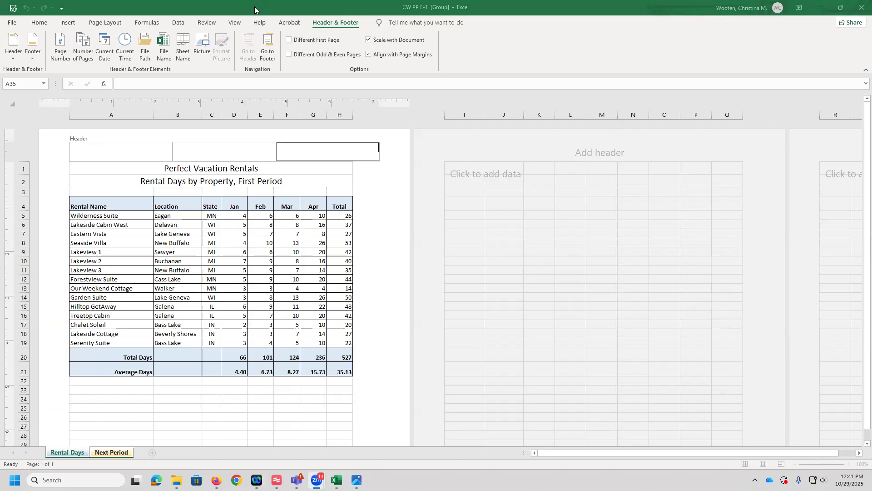
pyautogui.click(183, 45)
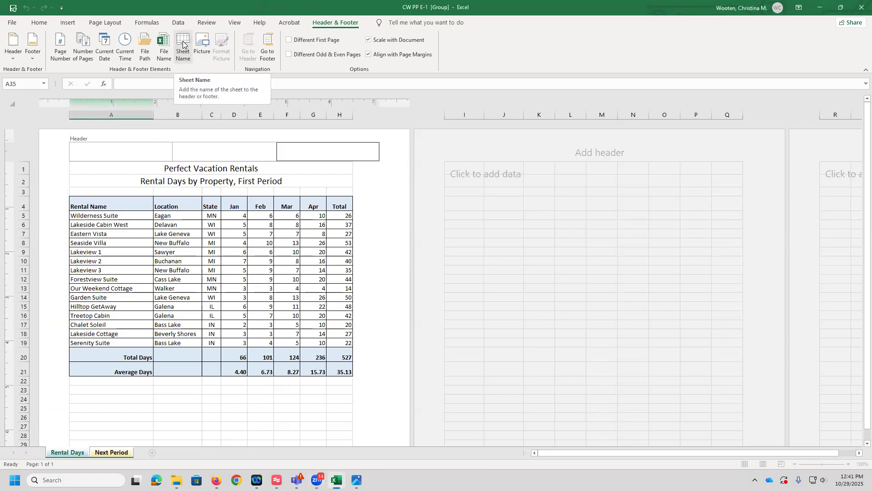
pyautogui.click(183, 44)
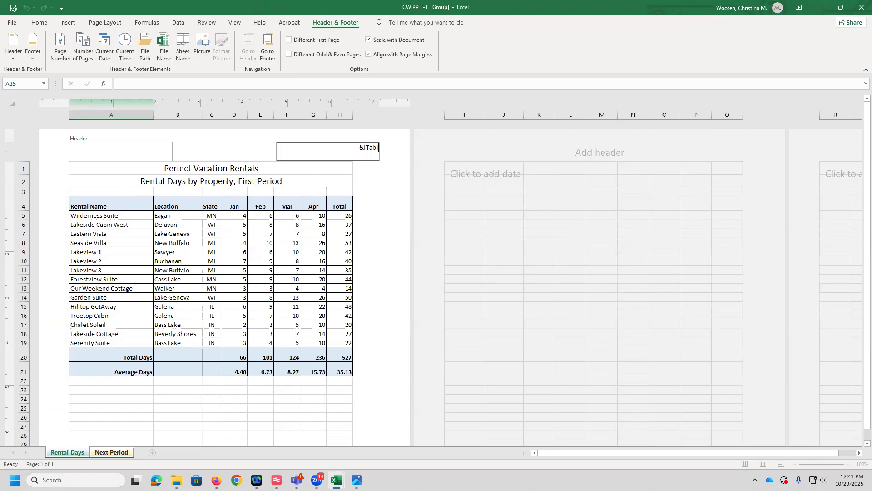
# Step: Insert the file name into the right section of the footer and return to Normal view
pyautogui.click(270, 53)
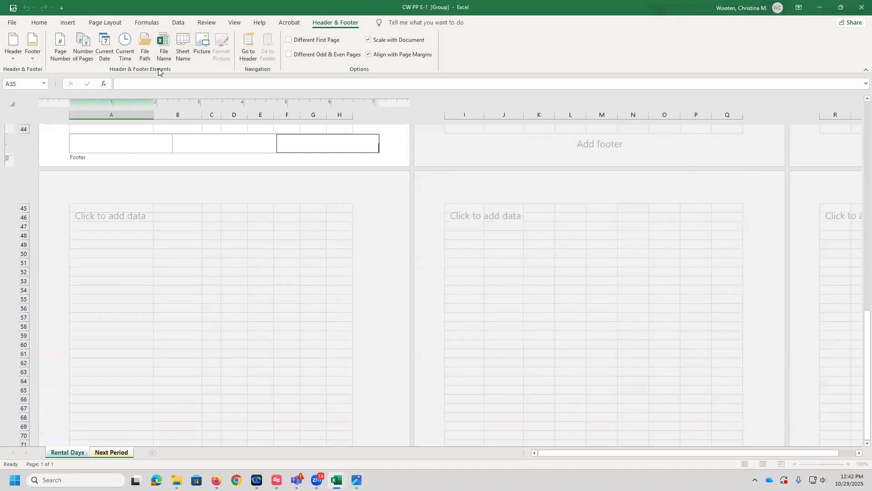
pyautogui.click(165, 45)
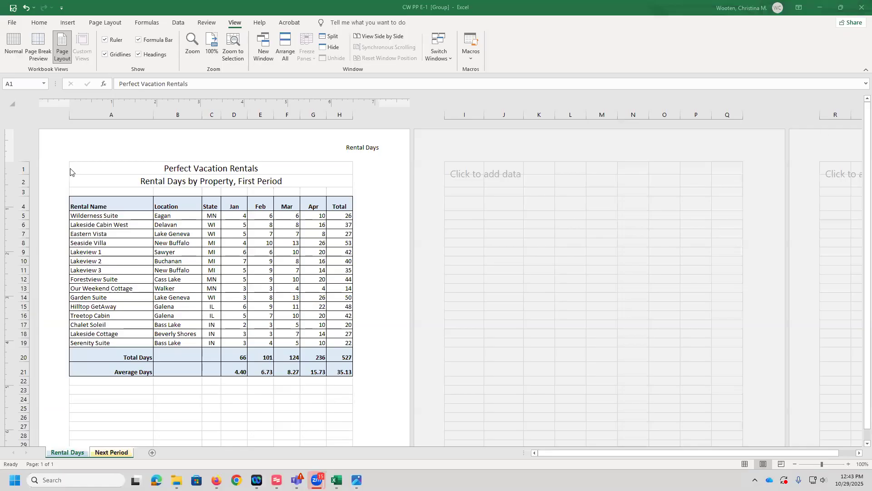
pyautogui.click(92, 169)
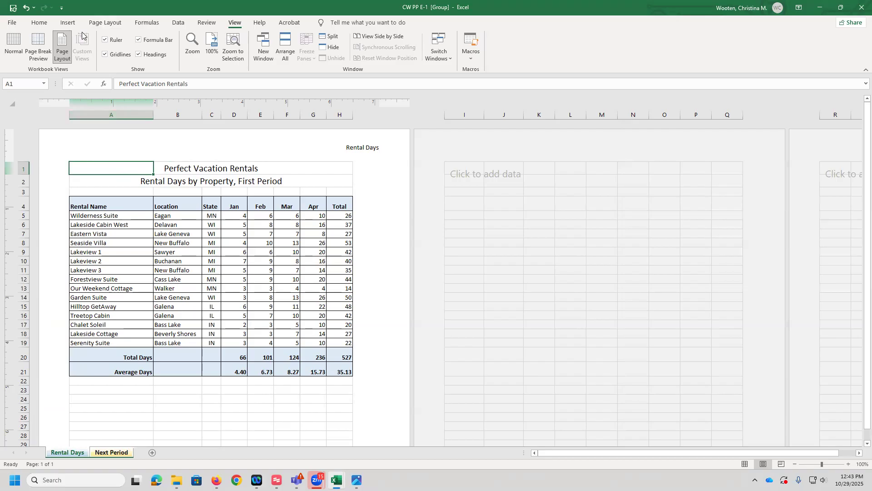
pyautogui.click(14, 45)
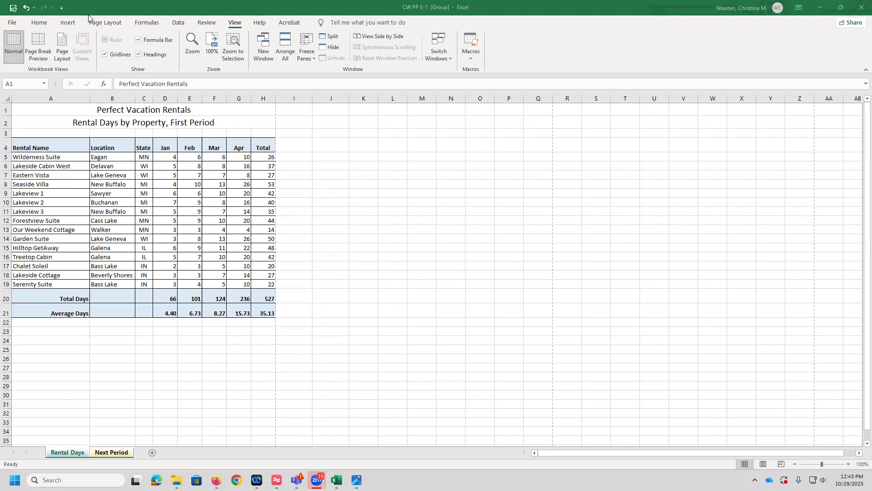
# Step: Set the page orientation of the grouped sheets to Landscape
pyautogui.click(116, 27)
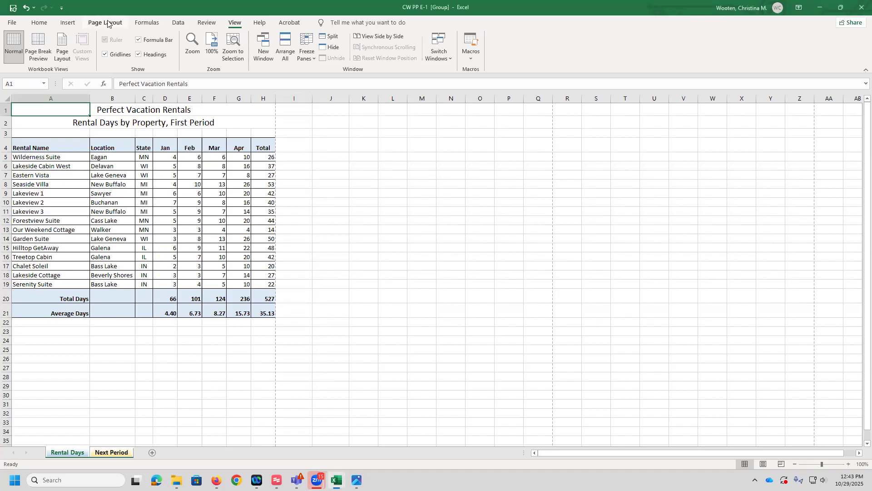
pyautogui.click(109, 23)
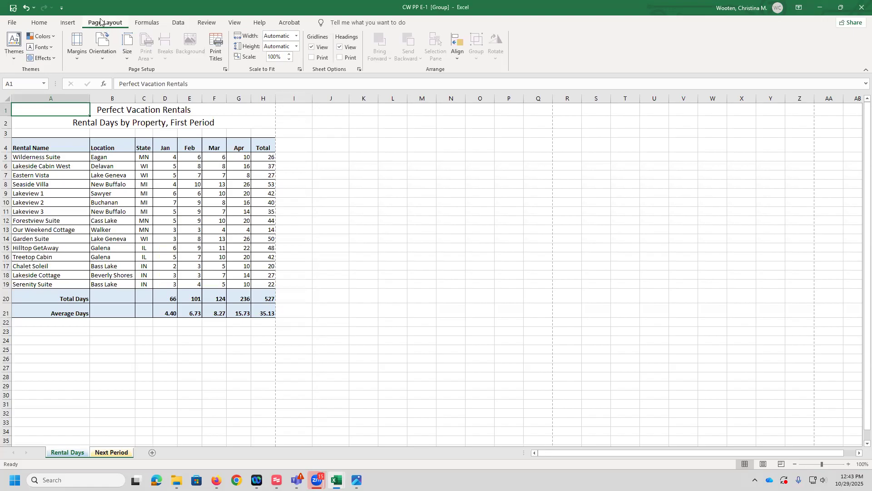
pyautogui.click(103, 61)
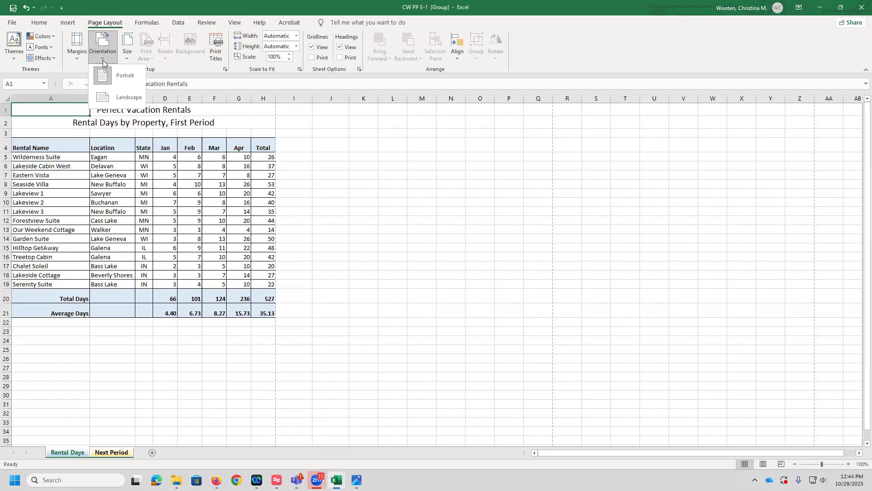
pyautogui.click(119, 97)
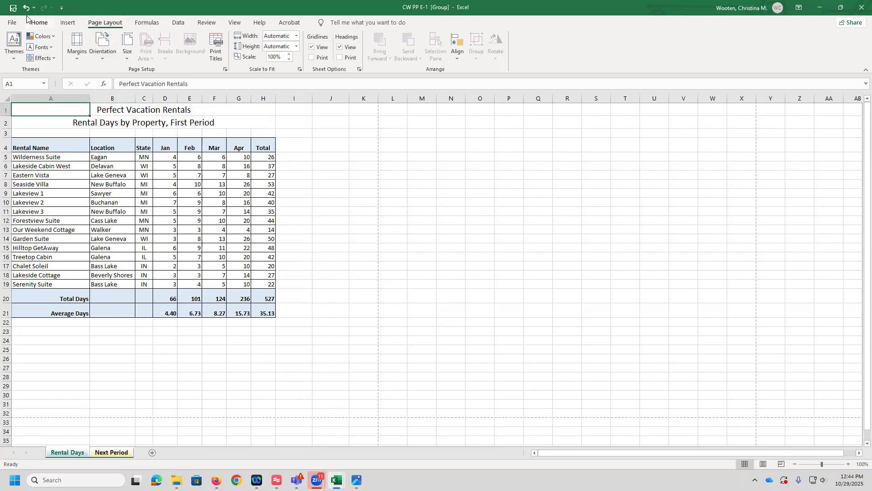
# Step: Open the print preview, review both pages, and center the sheets horizontally on the page through custom margins
pyautogui.click(12, 22)
pyautogui.click(24, 207)
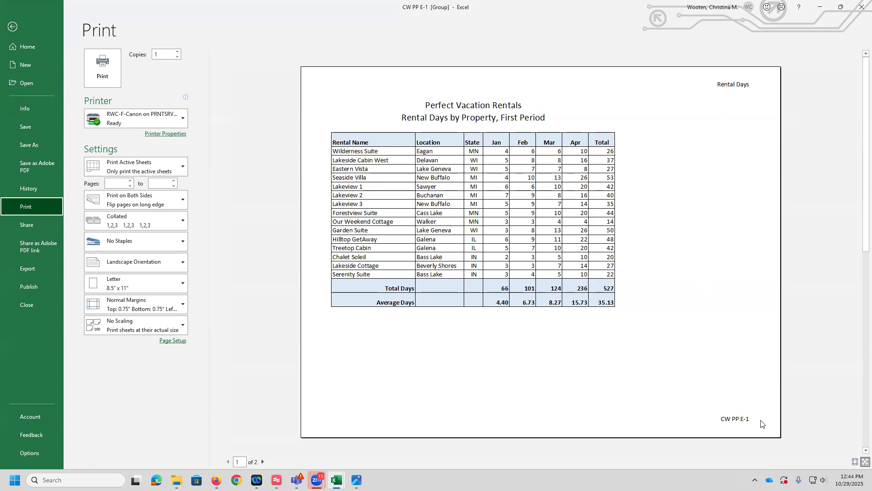
pyautogui.click(263, 460)
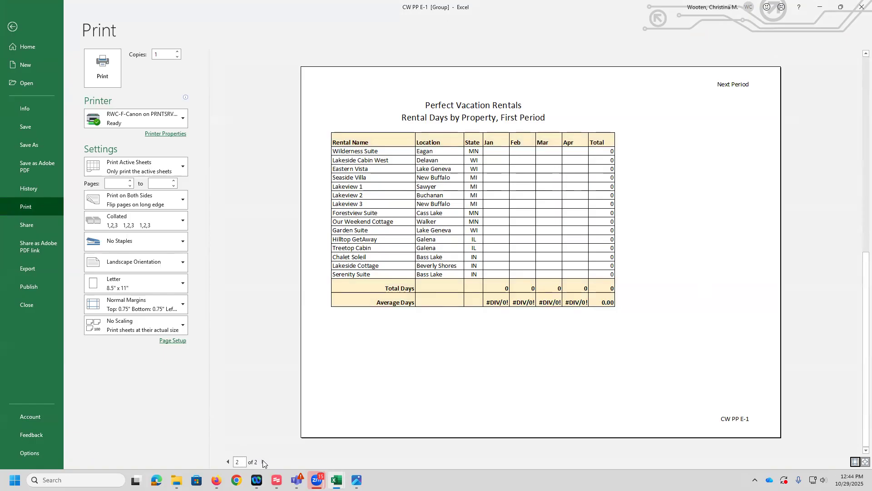
pyautogui.click(226, 461)
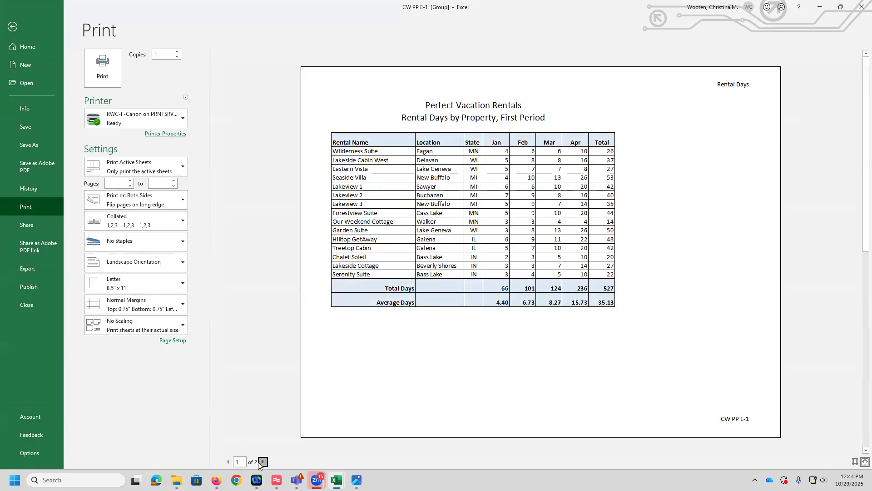
pyautogui.click(262, 461)
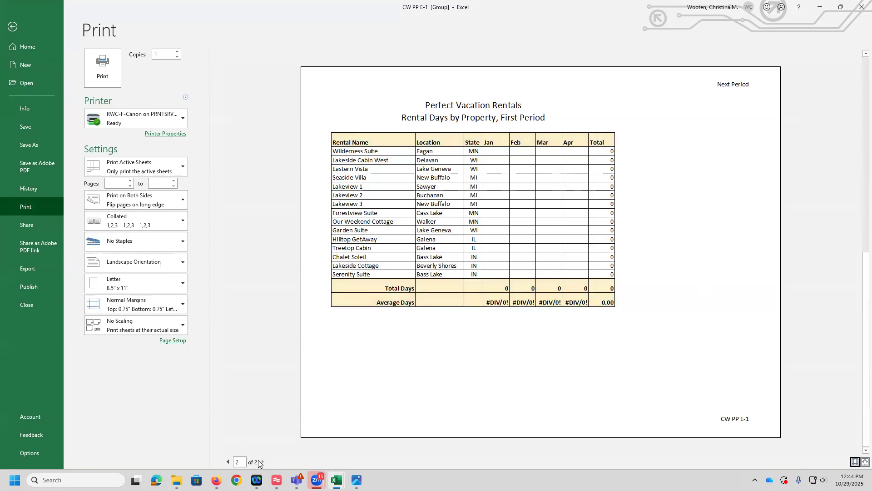
pyautogui.click(227, 462)
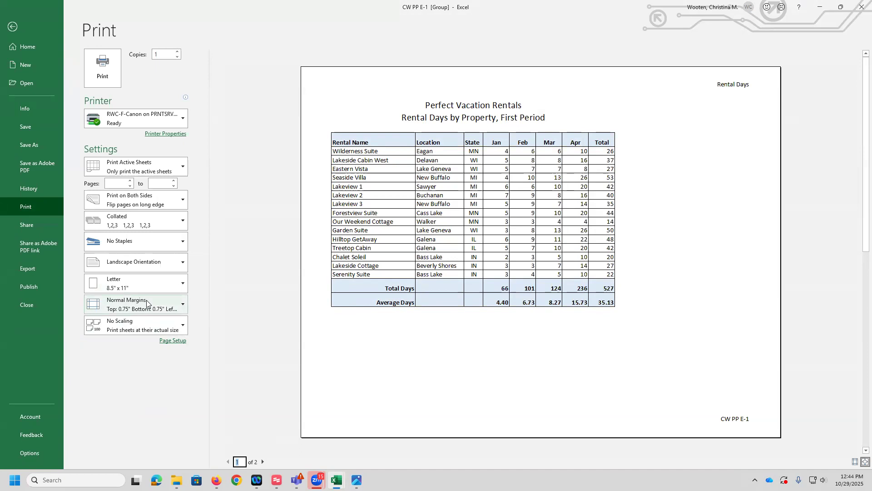
pyautogui.click(184, 304)
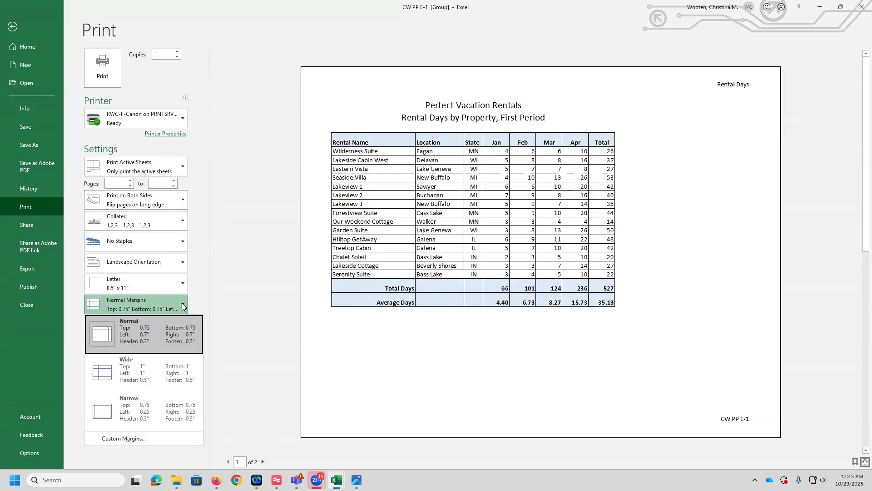
pyautogui.click(116, 441)
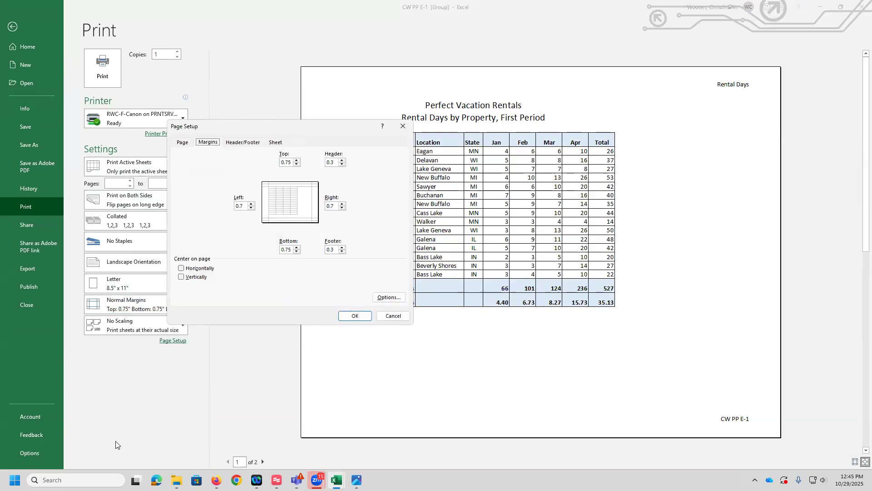
pyautogui.click(182, 270)
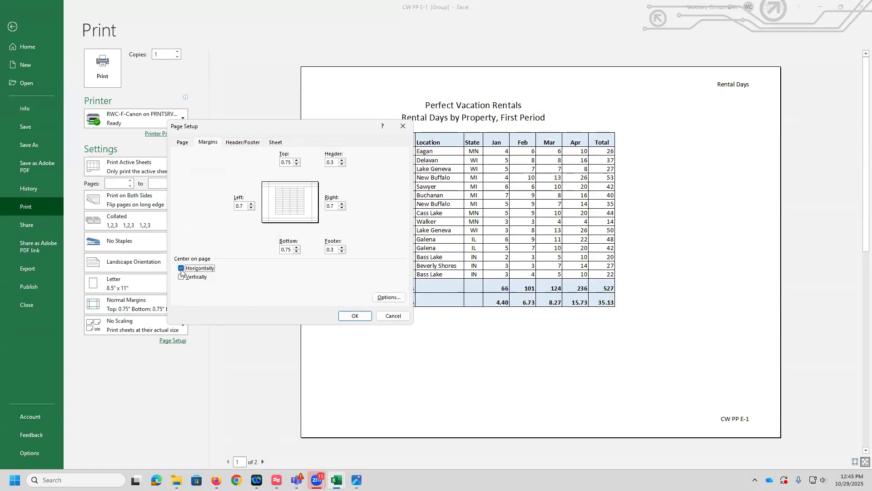
pyautogui.moveTo(253, 134); pyautogui.dragTo(124, 160)
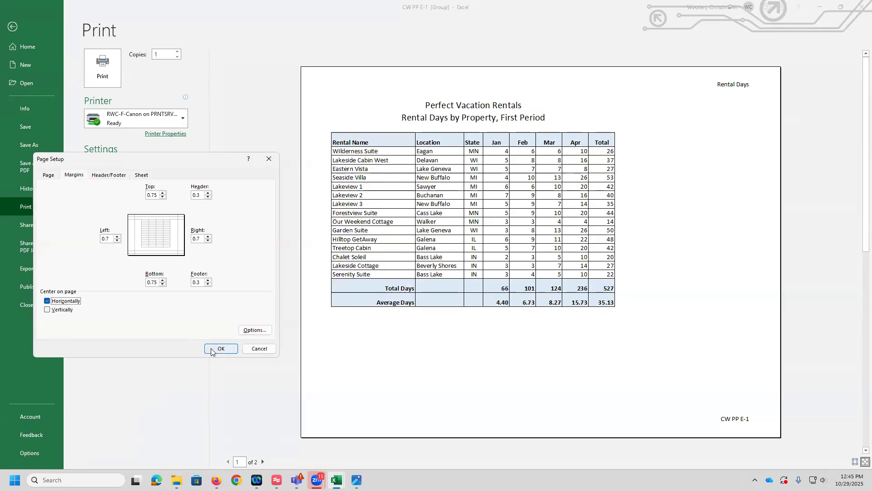
pyautogui.click(211, 349)
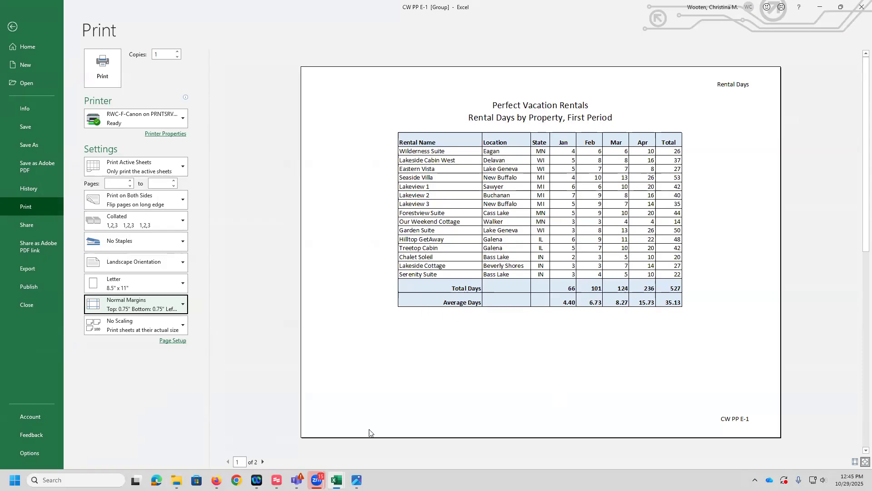
# Step: Check the second preview page, leave the print preview, and ungroup the worksheets
pyautogui.click(263, 462)
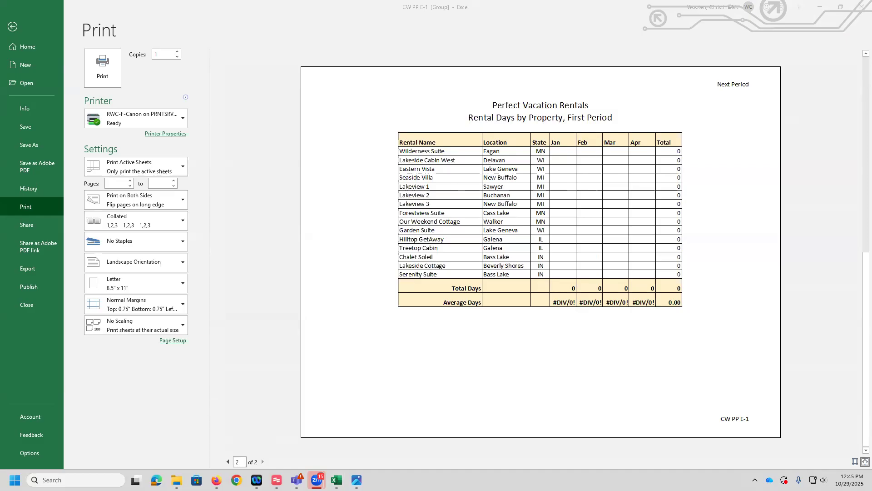
pyautogui.click(14, 27)
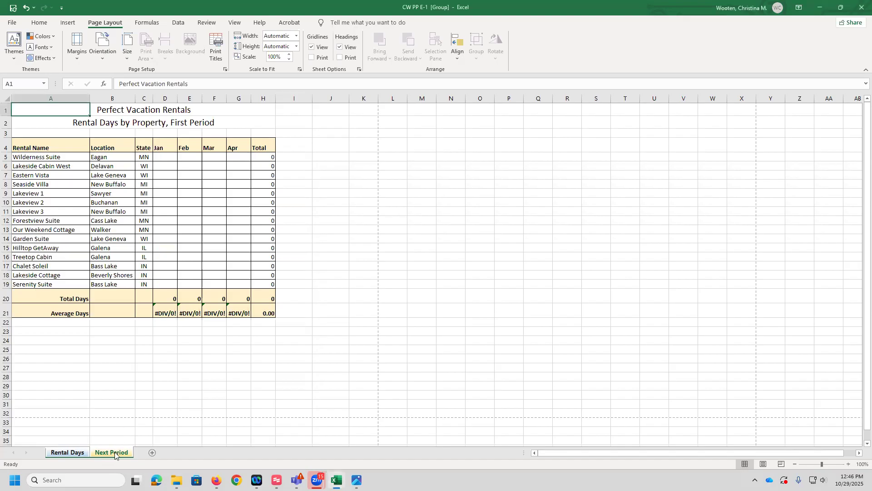
pyautogui.rightClick(115, 453)
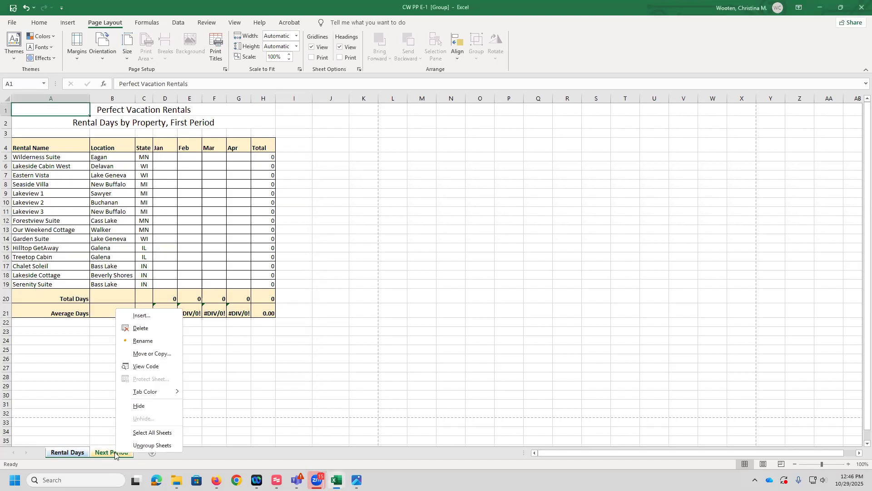
pyautogui.click(146, 445)
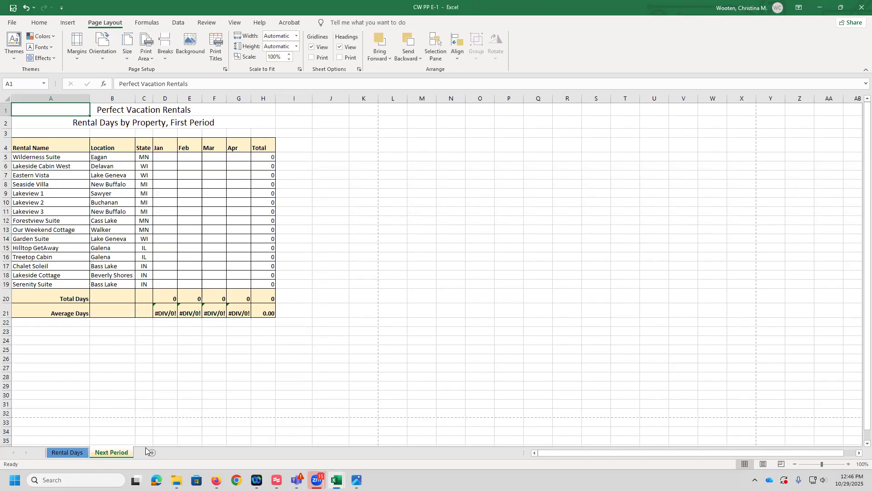